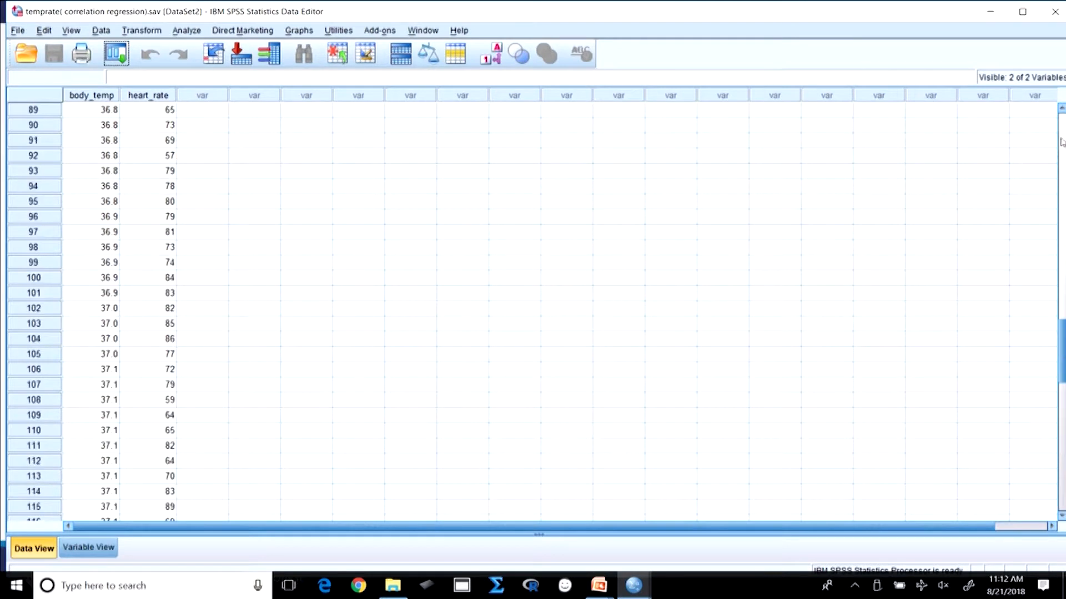
- Set up a bivariate correlation in the temprate dataset with Body temp and Heart rate as the variables
{"action": "left_click_drag", "start_coordinate": [1055, 142], "coordinate": [1054, 118]}
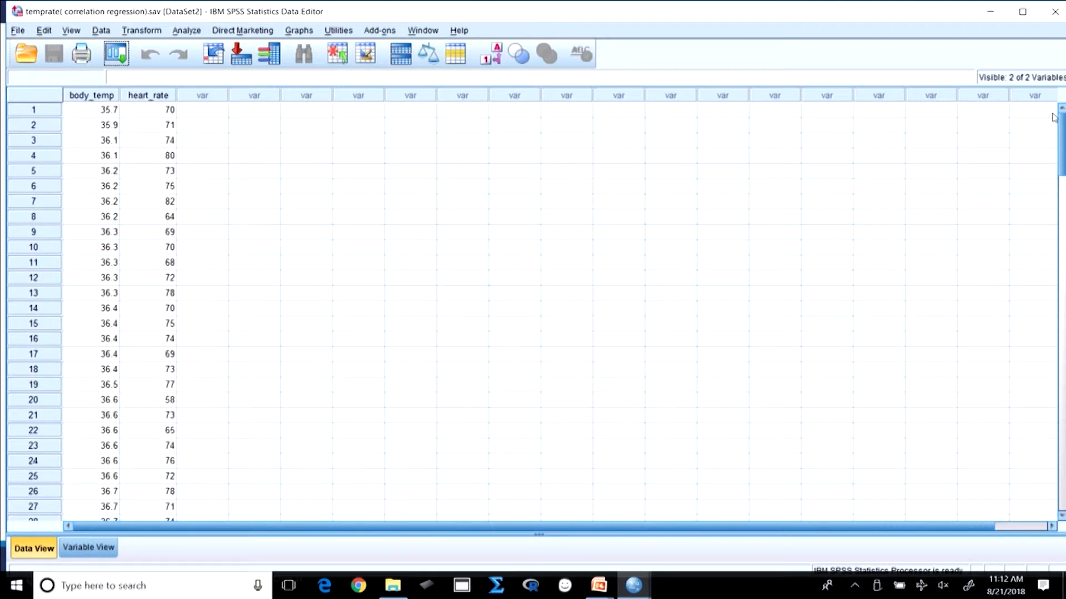
{"action": "left_click", "coordinate": [186, 32]}
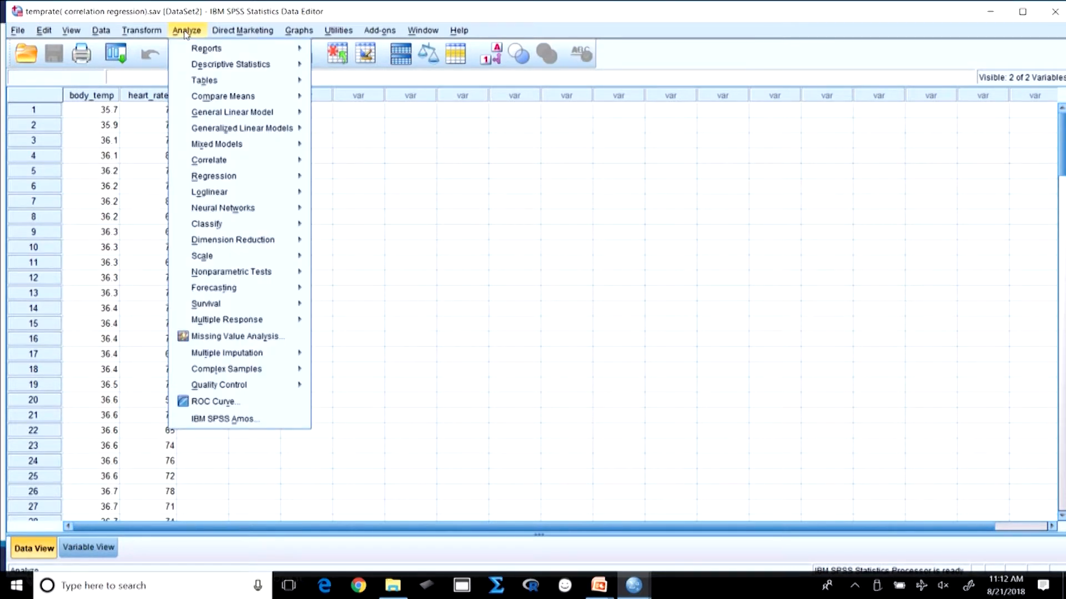
{"action": "mouse_move", "coordinate": [269, 160]}
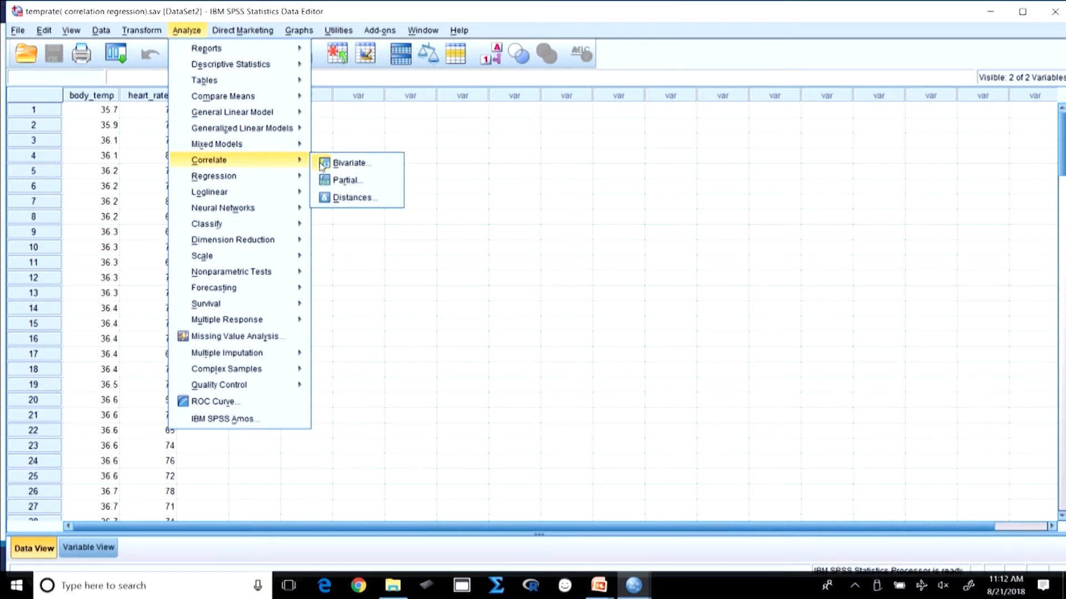
{"action": "left_click", "coordinate": [352, 158]}
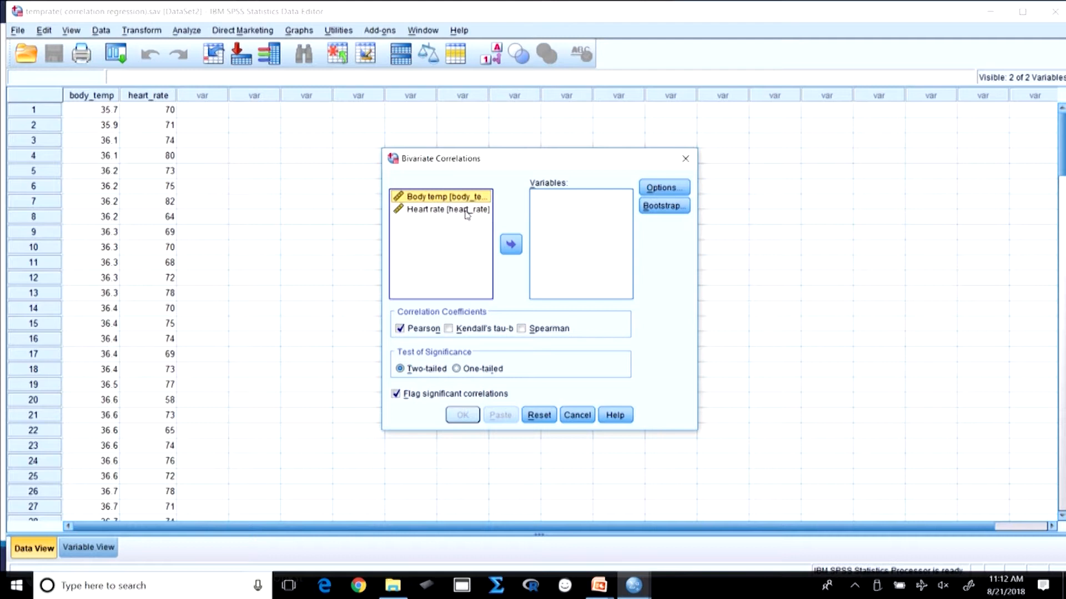
{"action": "left_click", "coordinate": [510, 244]}
{"action": "left_click", "coordinate": [448, 197]}
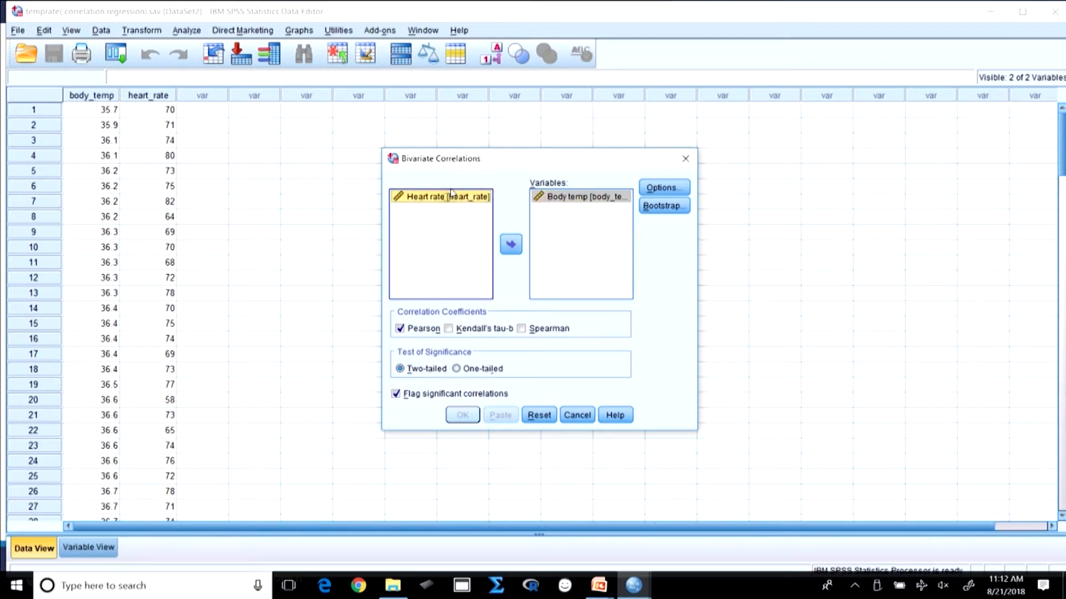
{"action": "left_click", "coordinate": [511, 245]}
- Include means and standard deviations in the options and run the two-tailed Pearson correlation
{"action": "left_click", "coordinate": [661, 187]}
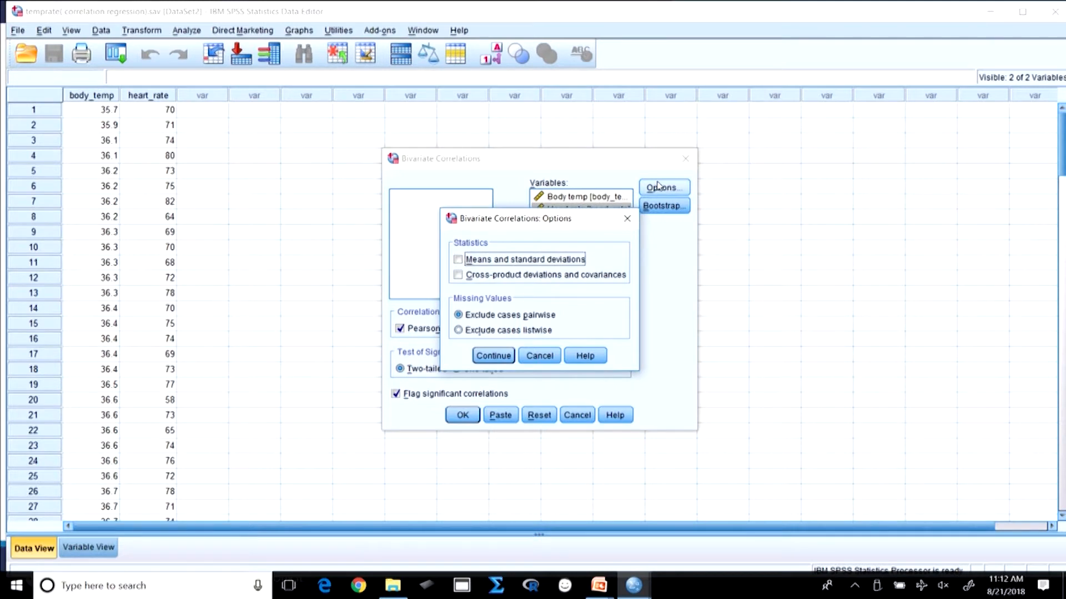
{"action": "left_click", "coordinate": [458, 259]}
{"action": "left_click", "coordinate": [493, 355]}
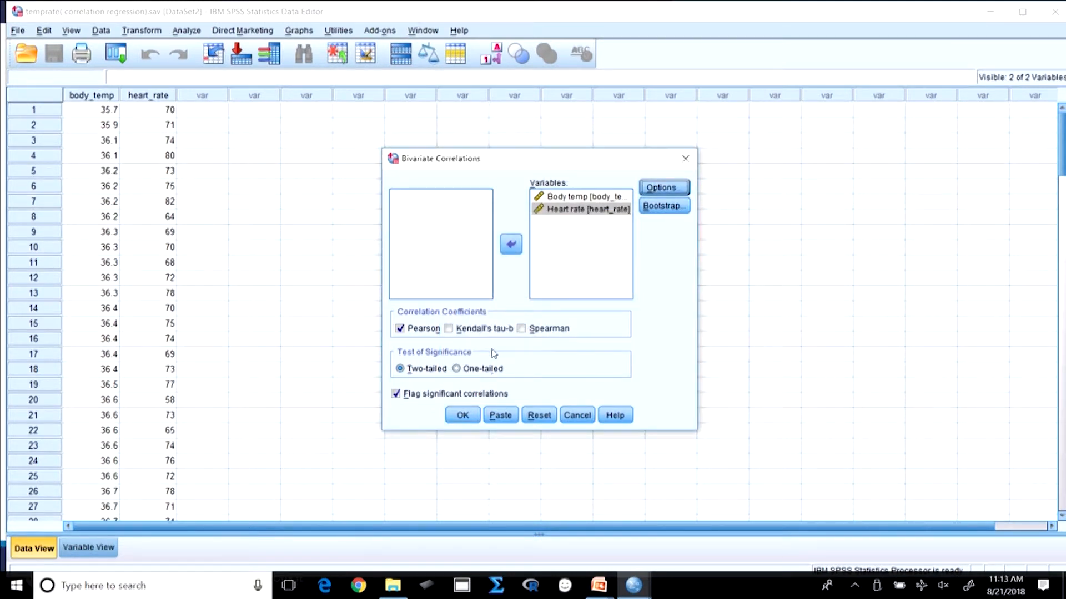
{"action": "left_click", "coordinate": [461, 415]}
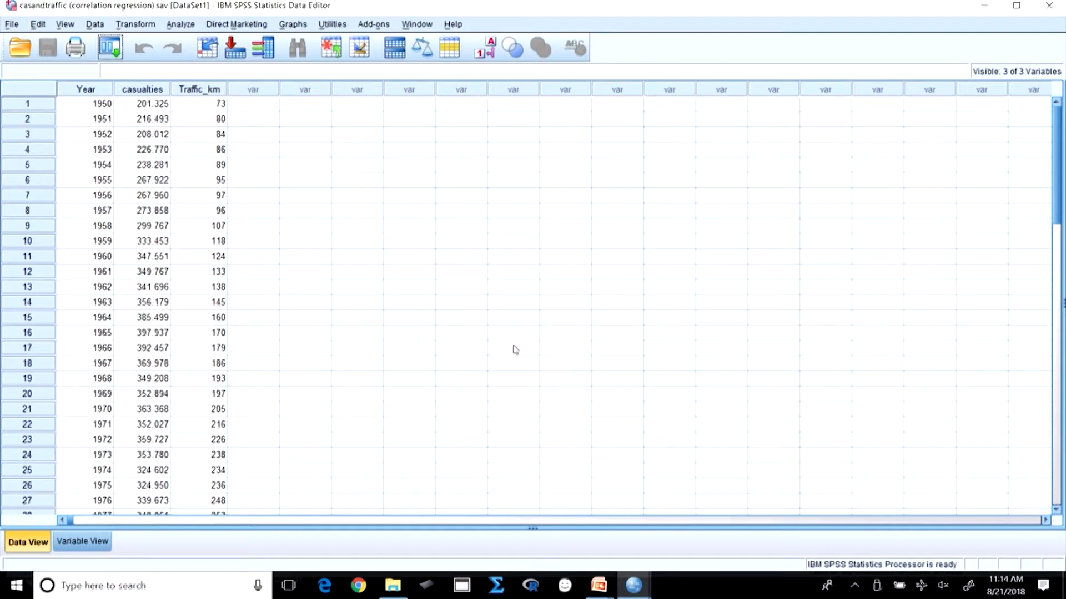
- Set up a bivariate correlation in the casandtraffic dataset with Number of casualties and Billions km driven as the variables
{"action": "left_click", "coordinate": [178, 26]}
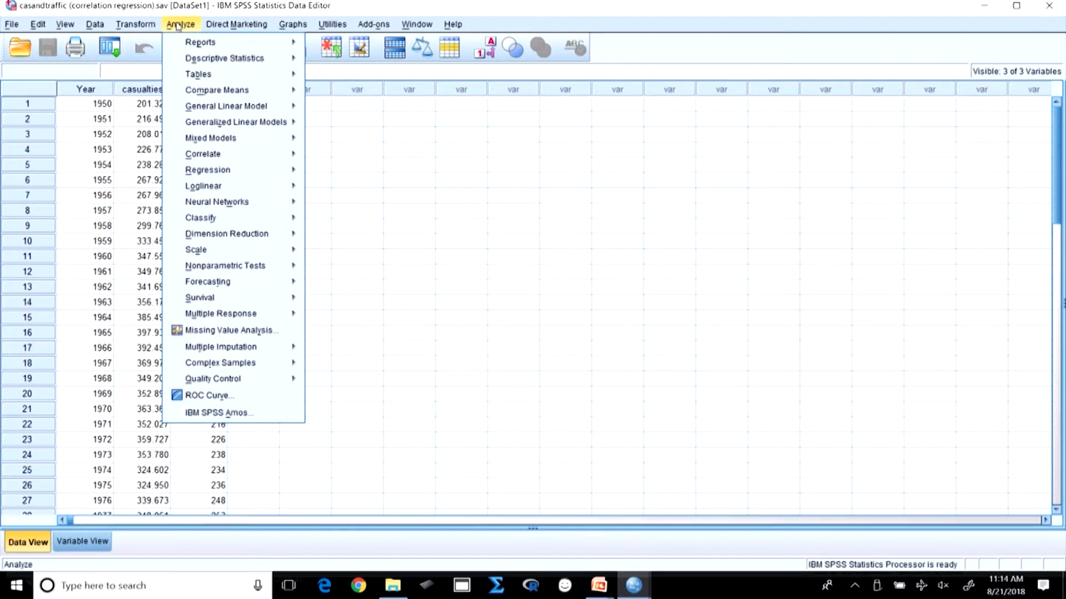
{"action": "mouse_move", "coordinate": [288, 153]}
{"action": "left_click", "coordinate": [349, 155]}
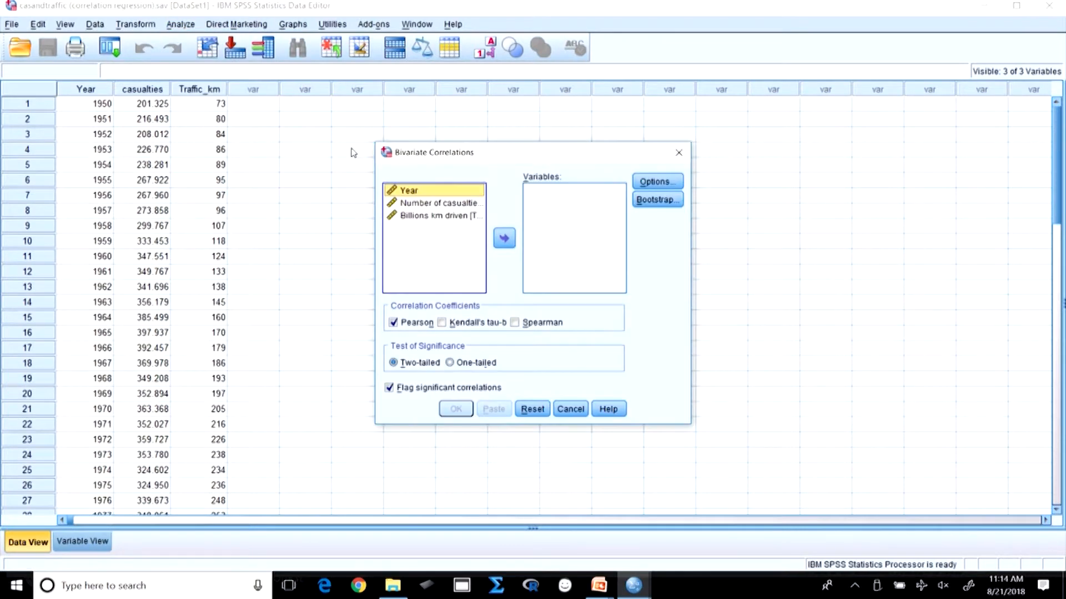
{"action": "left_click", "coordinate": [450, 203]}
{"action": "double_click", "coordinate": [449, 202]}
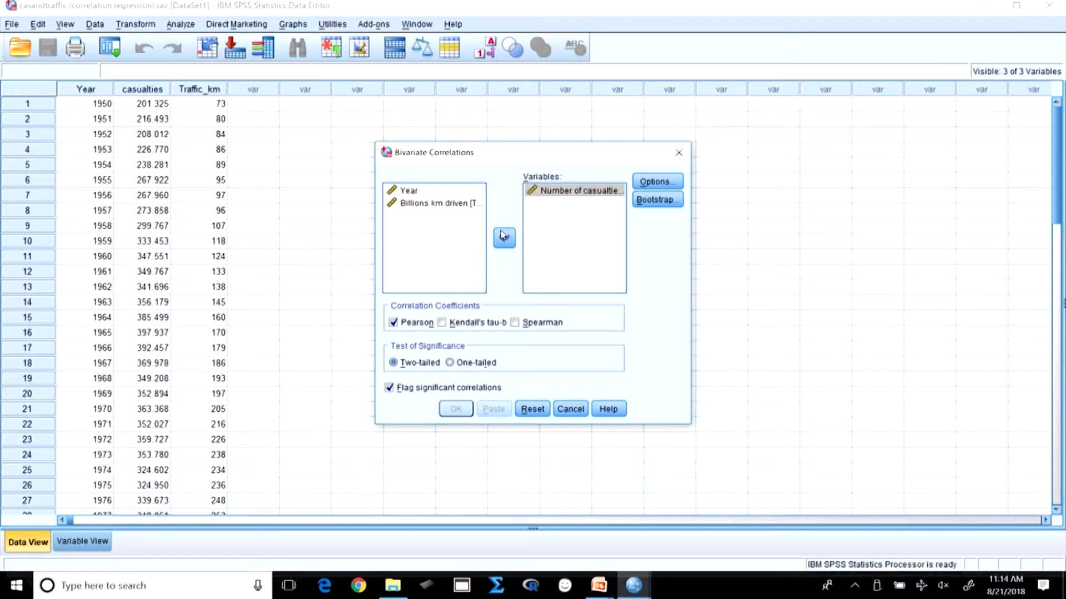
{"action": "left_click", "coordinate": [450, 204]}
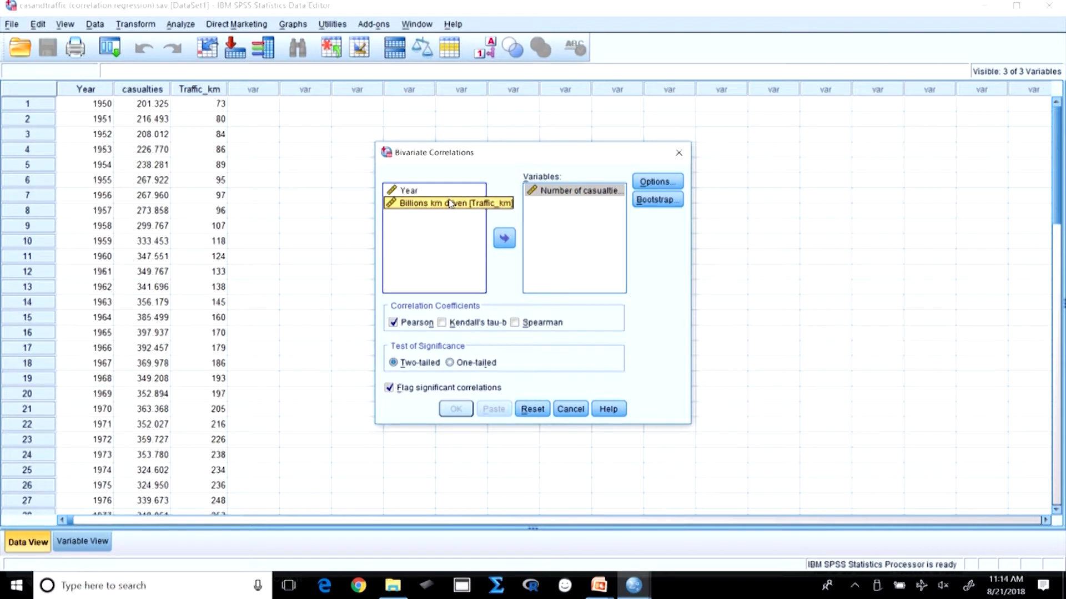
{"action": "left_click", "coordinate": [504, 238]}
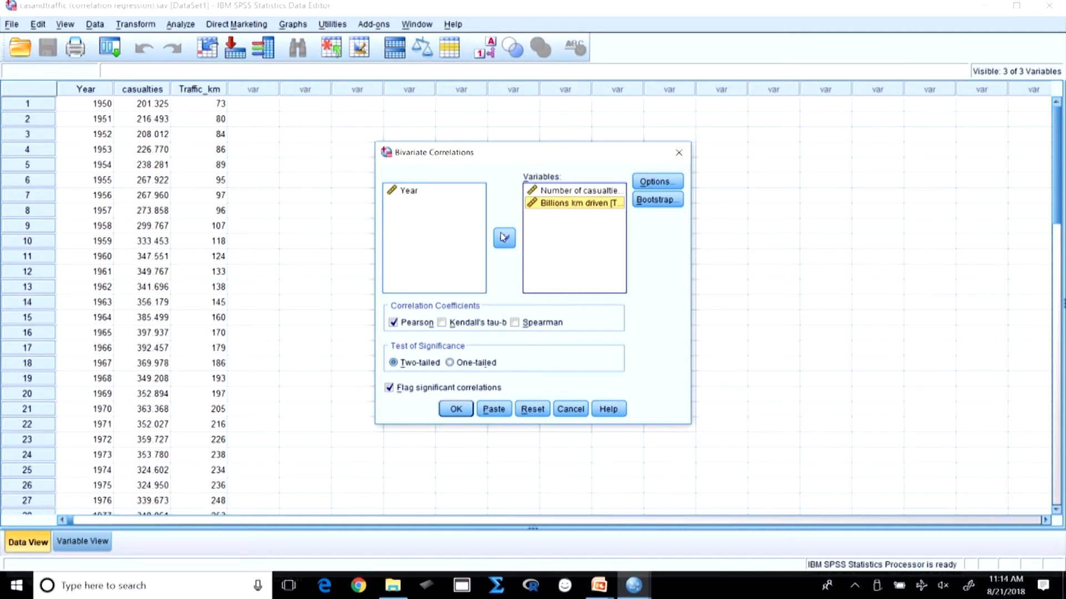
- Run the two-tailed Pearson correlation for casualties and kilometres driven, and bring up its output in the Statistics Viewer
{"action": "left_click", "coordinate": [454, 409]}
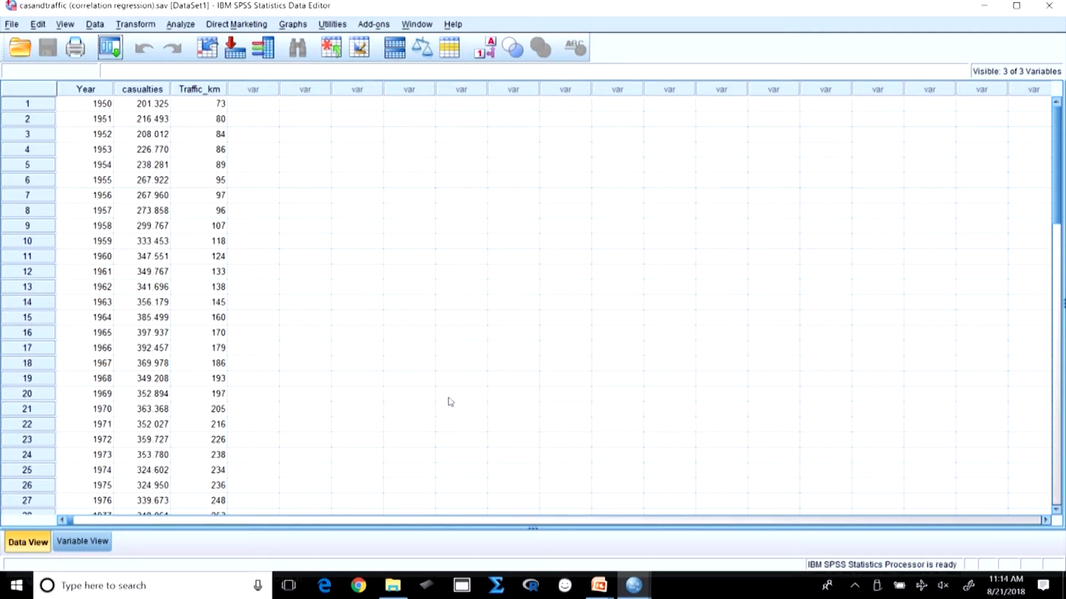
{"action": "left_click", "coordinate": [636, 592]}
{"action": "left_click", "coordinate": [768, 521]}
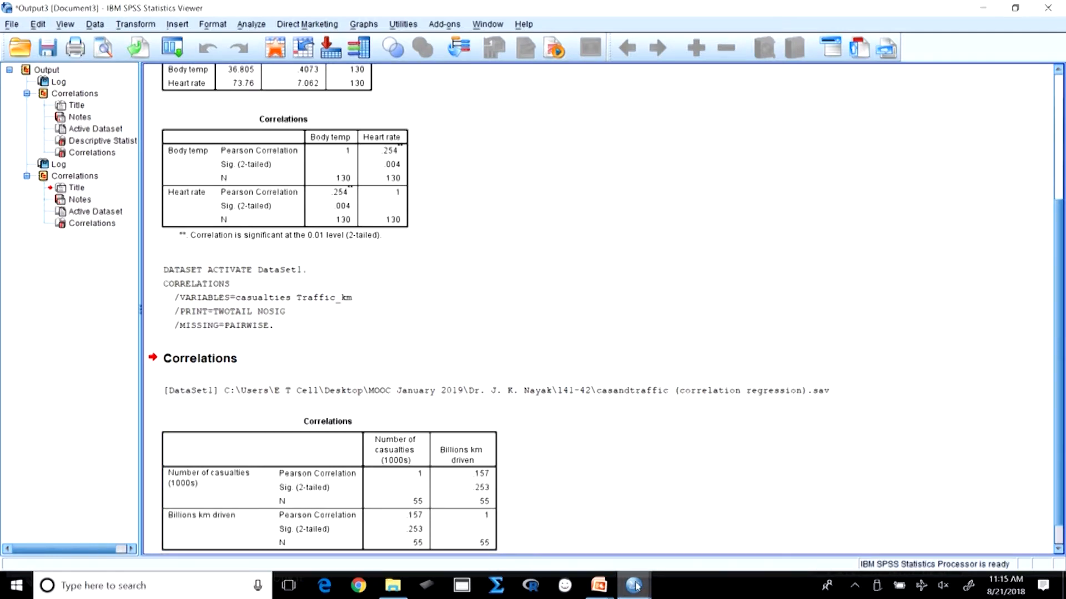
- Return to the temprate dataset and start defining a Simple Scatter chart from the legacy Scatter/Dot command
{"action": "left_click", "coordinate": [612, 505]}
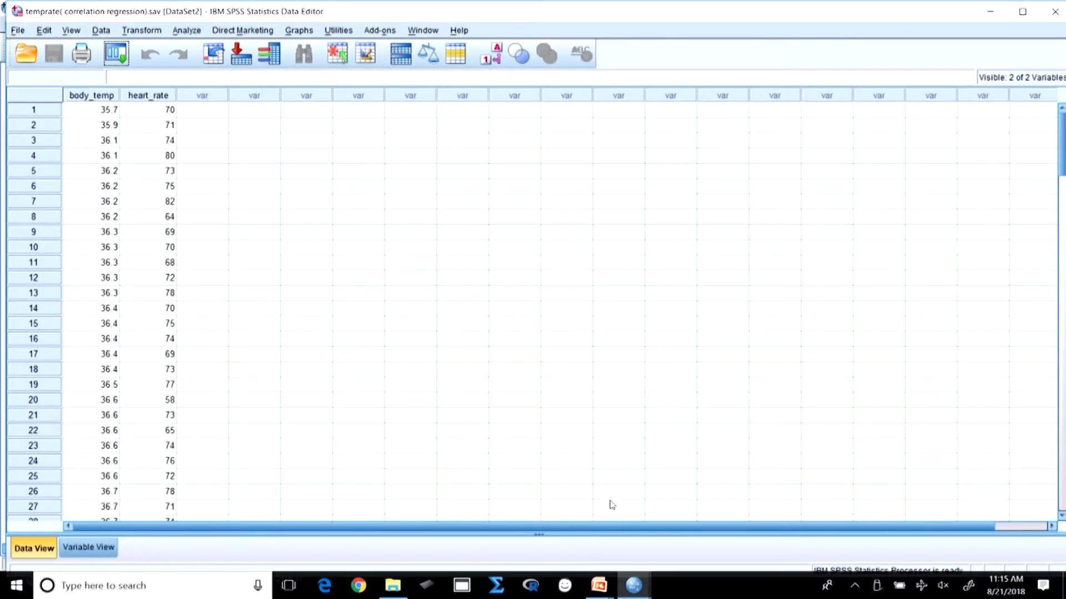
{"action": "left_click", "coordinate": [299, 31]}
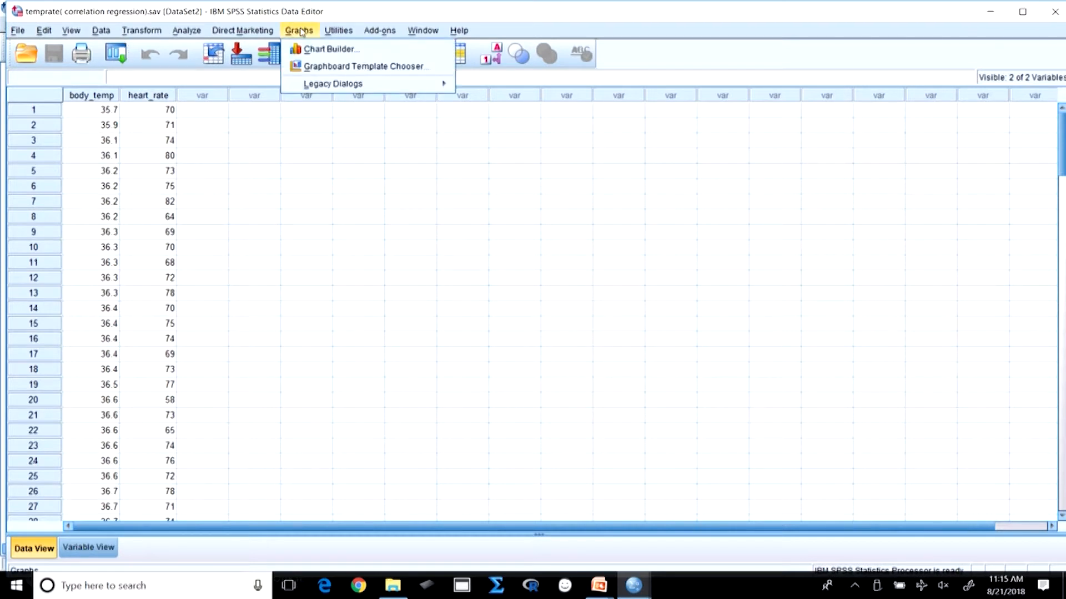
{"action": "mouse_move", "coordinate": [383, 84]}
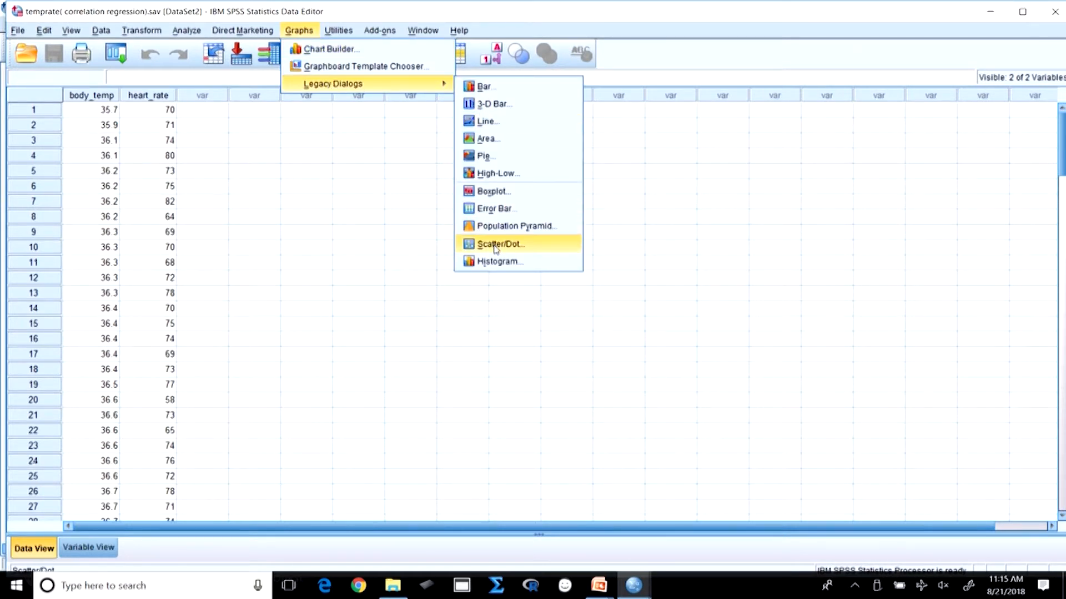
{"action": "left_click", "coordinate": [495, 247]}
{"action": "left_click", "coordinate": [451, 267]}
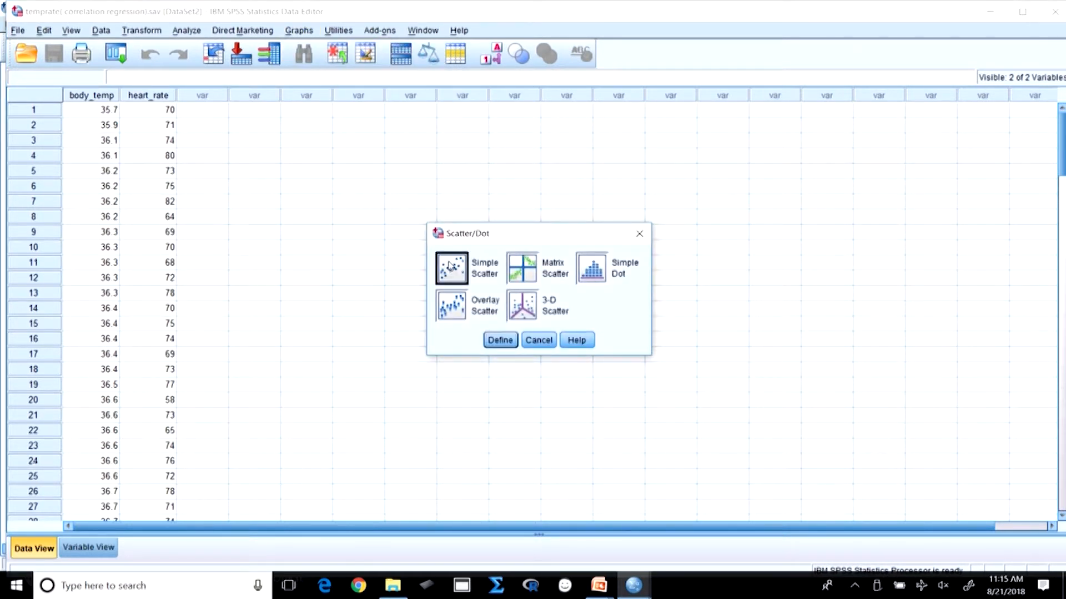
{"action": "left_click", "coordinate": [500, 340]}
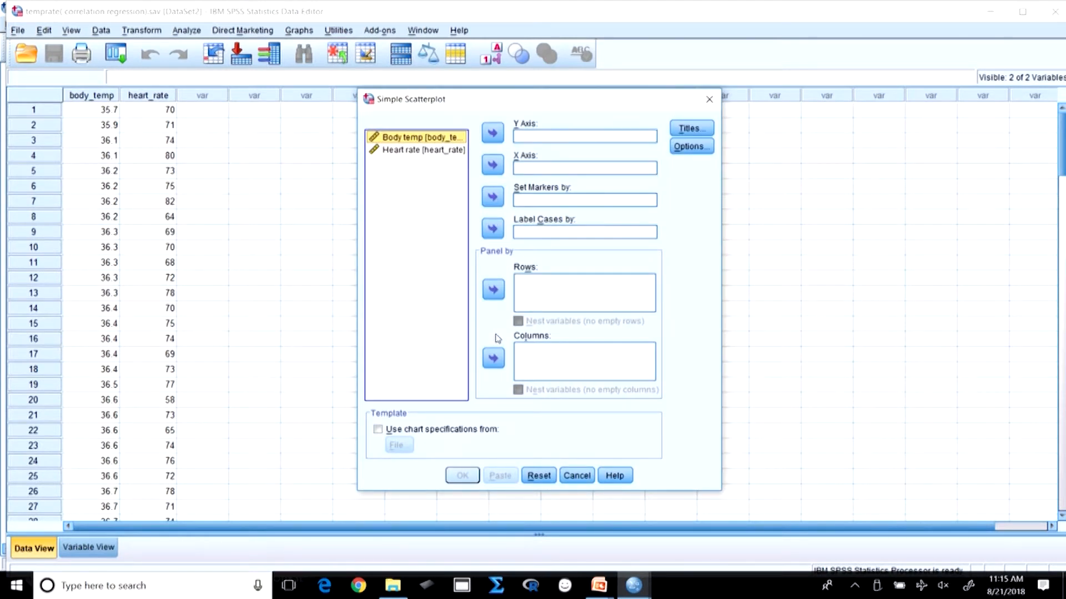
- Assign Heart rate to the Y axis and Body temp to the X axis, and create the scatterplot without titles
{"action": "left_click", "coordinate": [443, 150]}
{"action": "left_click", "coordinate": [494, 133]}
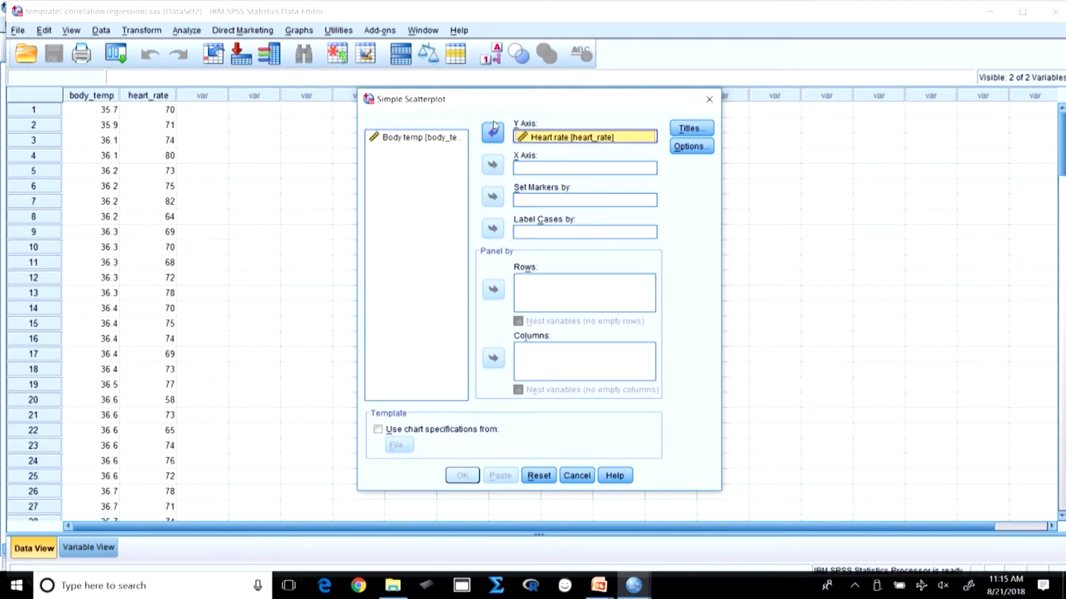
{"action": "left_click", "coordinate": [446, 138]}
{"action": "left_click", "coordinate": [492, 164]}
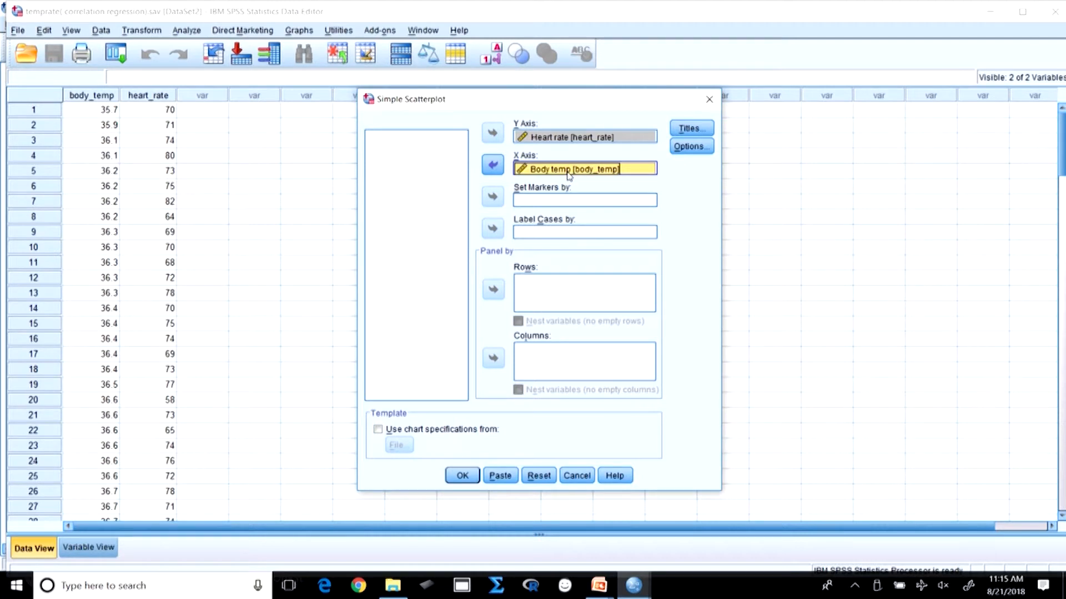
{"action": "left_click", "coordinate": [690, 128]}
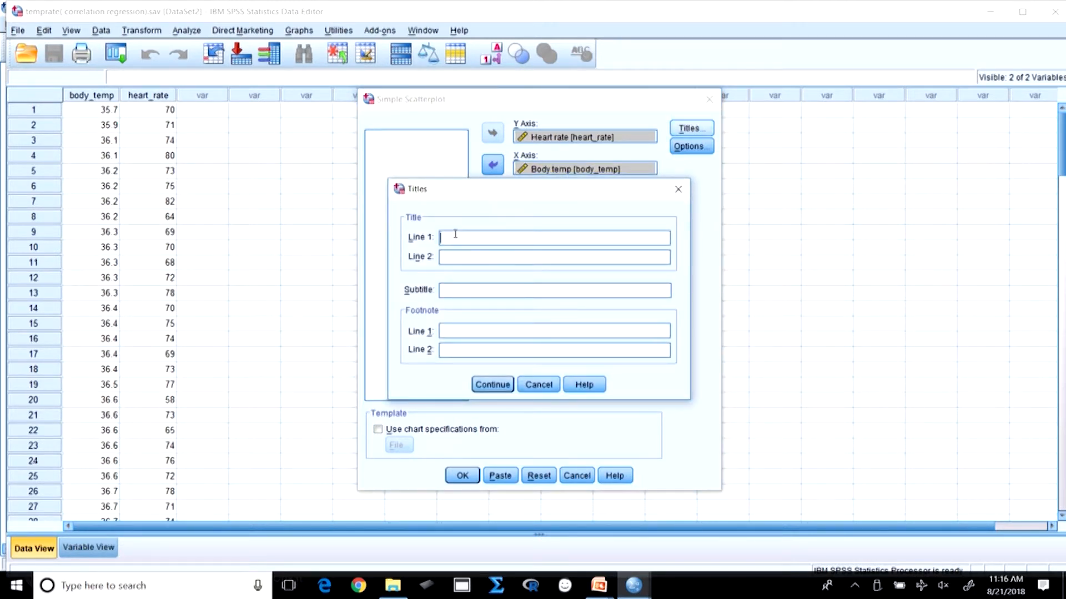
{"action": "left_click", "coordinate": [678, 188]}
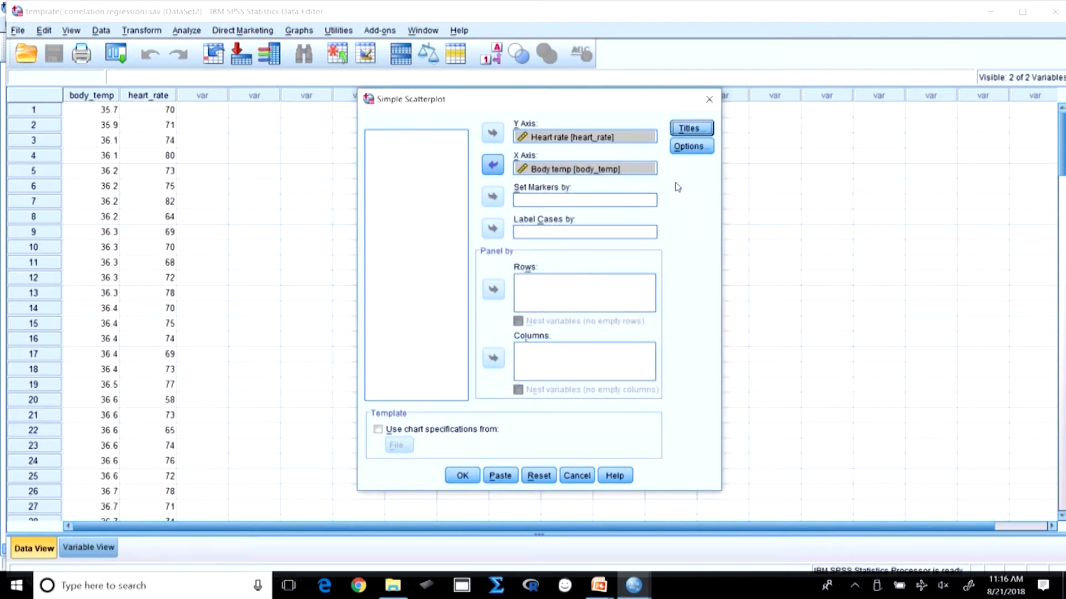
{"action": "left_click", "coordinate": [462, 476]}
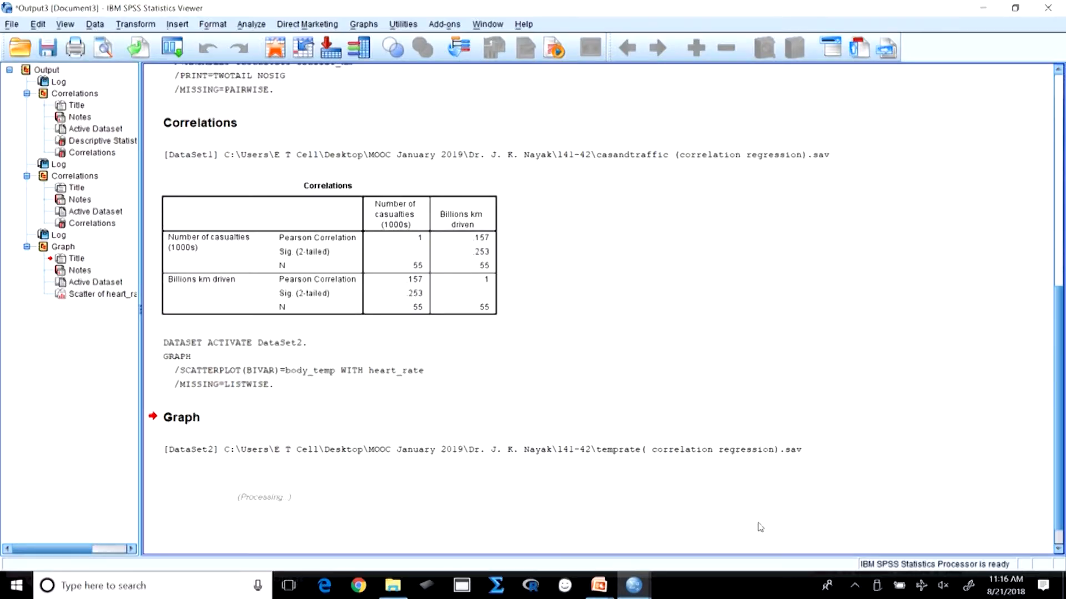
- Add a linear fit line to the heart rate versus body temp scatterplot in the Chart Editor and select the R² legend area
{"action": "left_click", "coordinate": [1057, 549]}
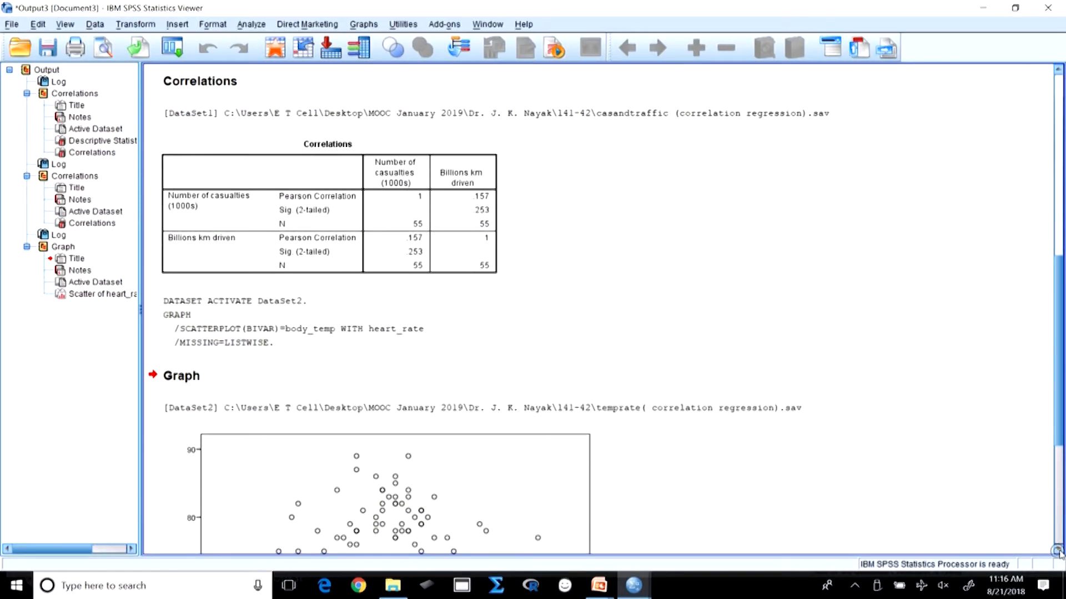
{"action": "scroll", "coordinate": [1057, 551], "scroll_direction": "down", "scroll_amount": 5}
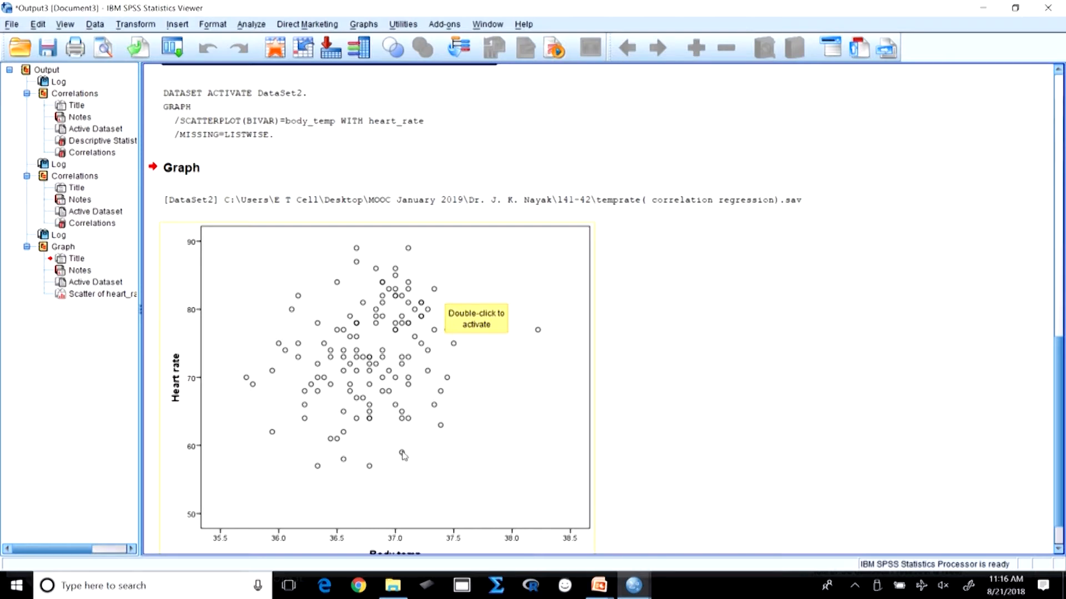
{"action": "left_click", "coordinate": [1057, 549]}
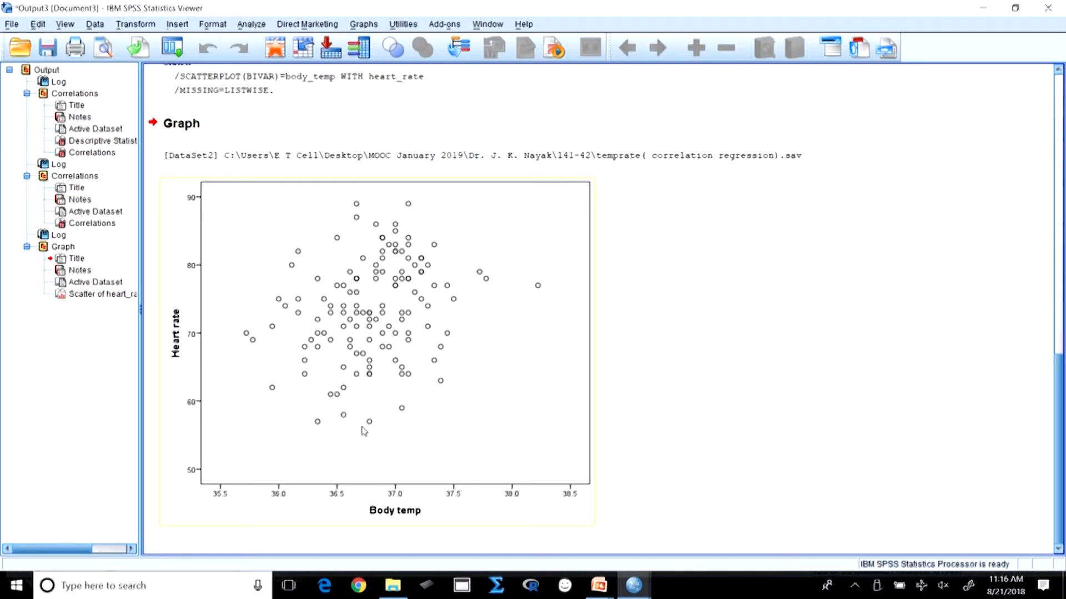
{"action": "double_click", "coordinate": [375, 334]}
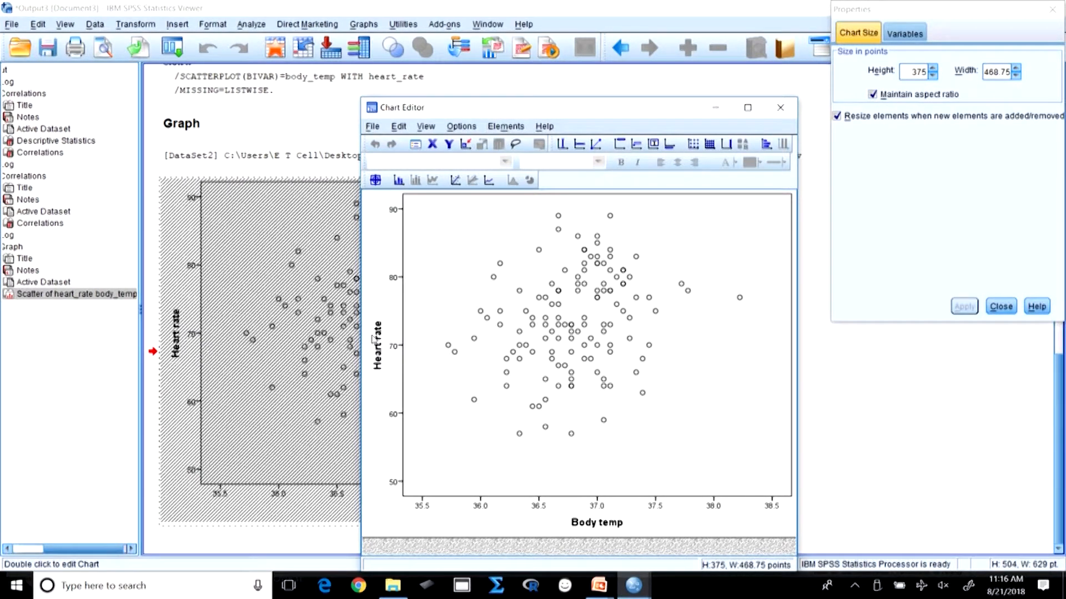
{"action": "left_click", "coordinate": [455, 180]}
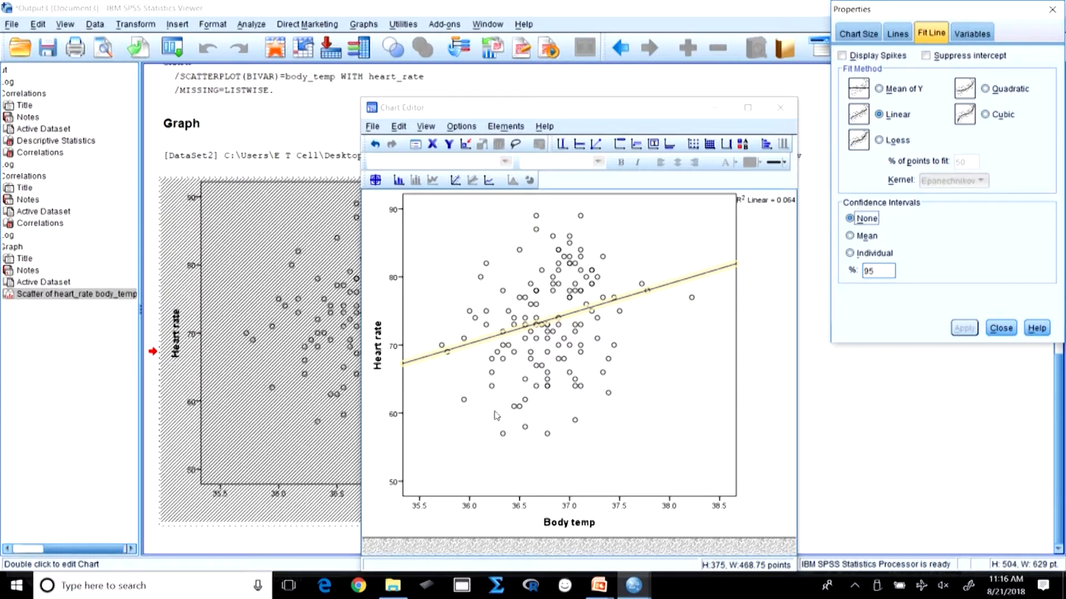
{"action": "left_click", "coordinate": [759, 212]}
{"action": "left_click", "coordinate": [748, 212]}
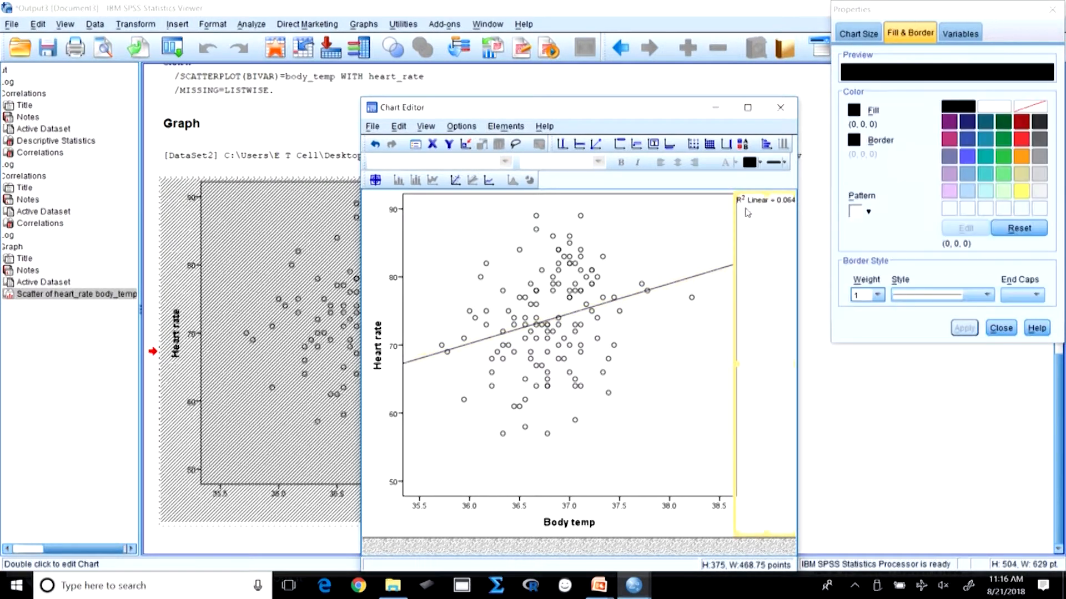